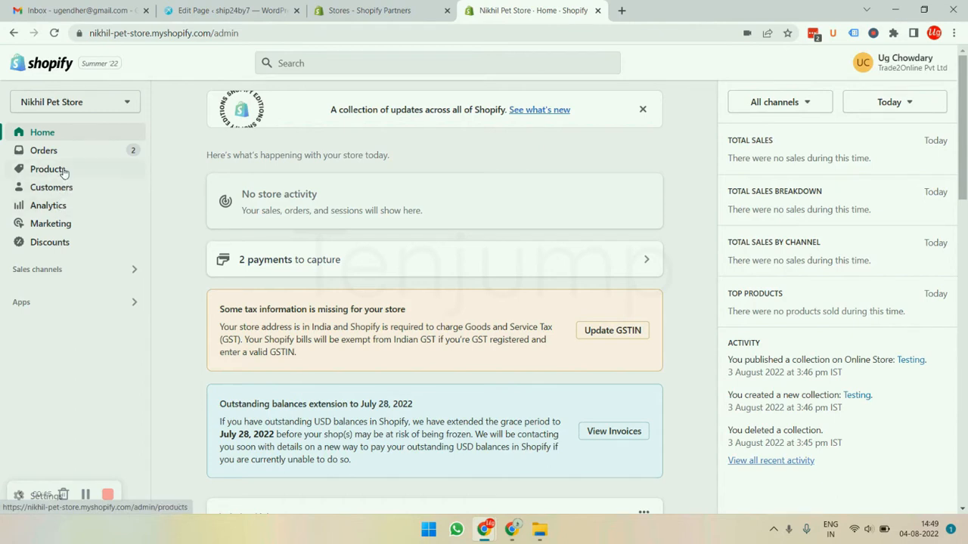
- Start a new product in the store's product list and title it "Twistix Treat"
left_click(64, 173)
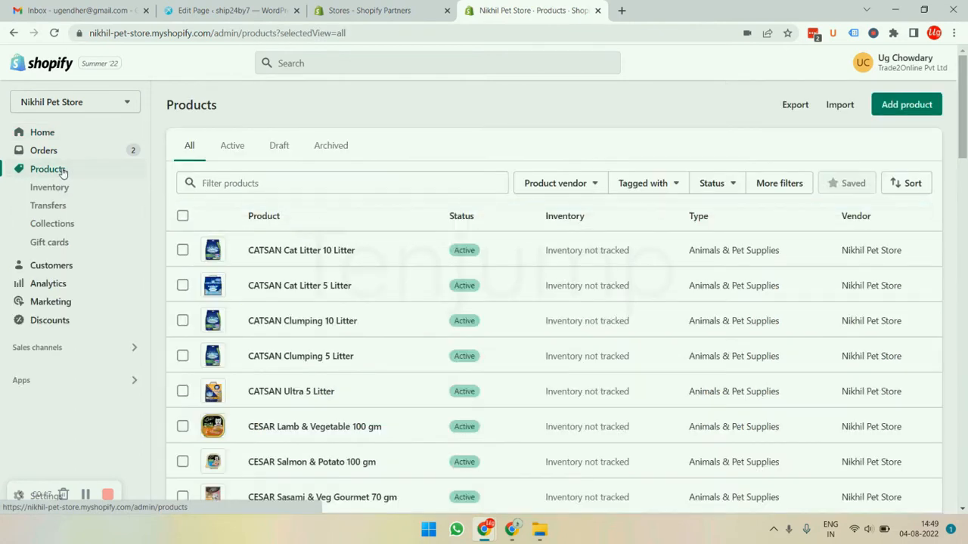
left_click(910, 113)
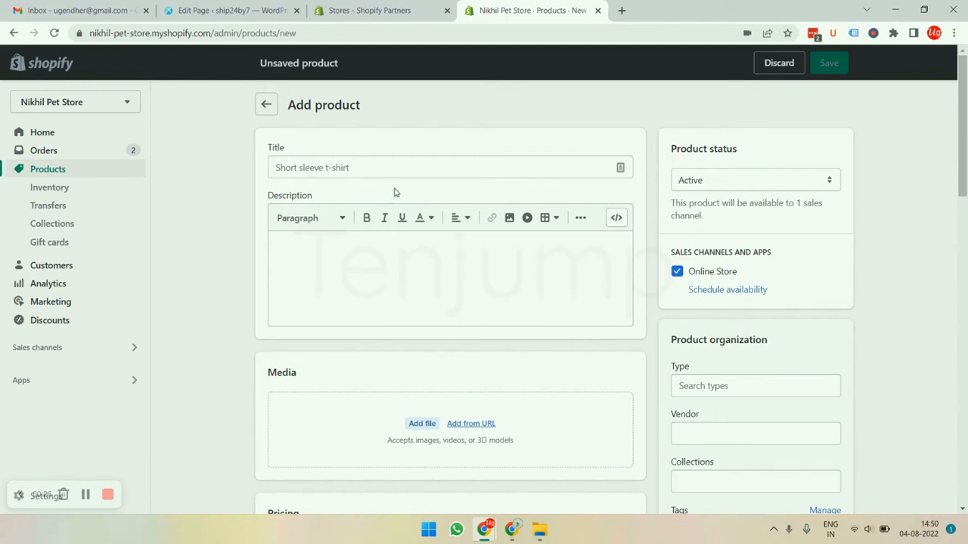
left_click(355, 167)
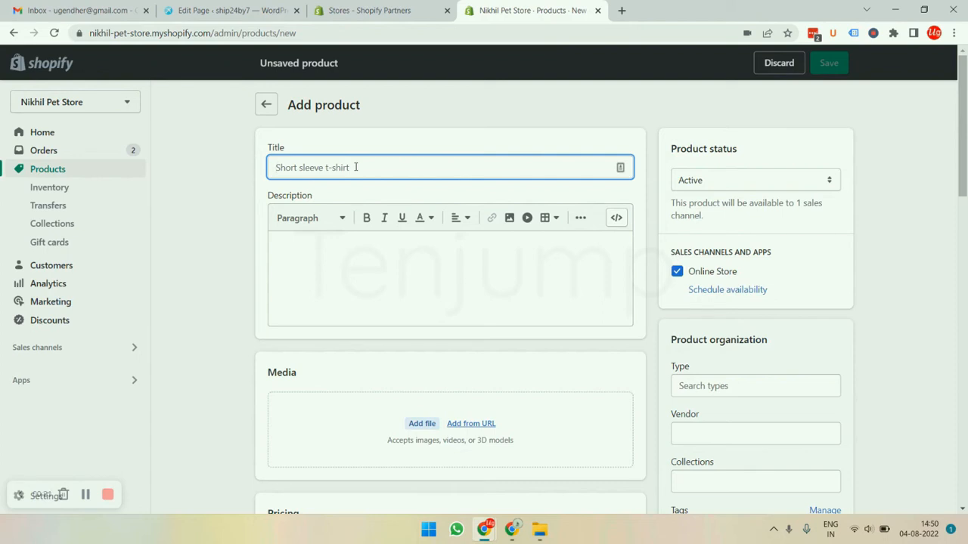
type("Twistix ")
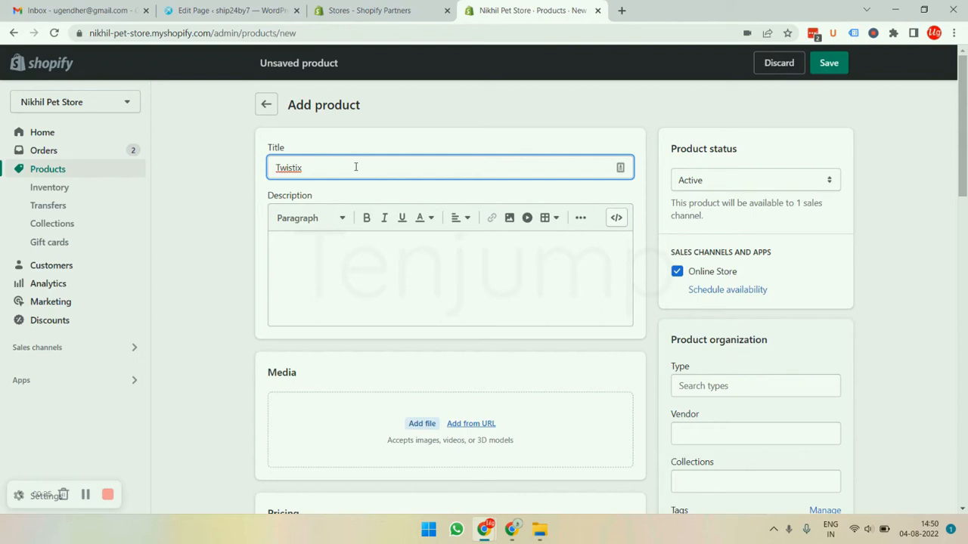
type("Treat")
key("Tab")
key("Tab")
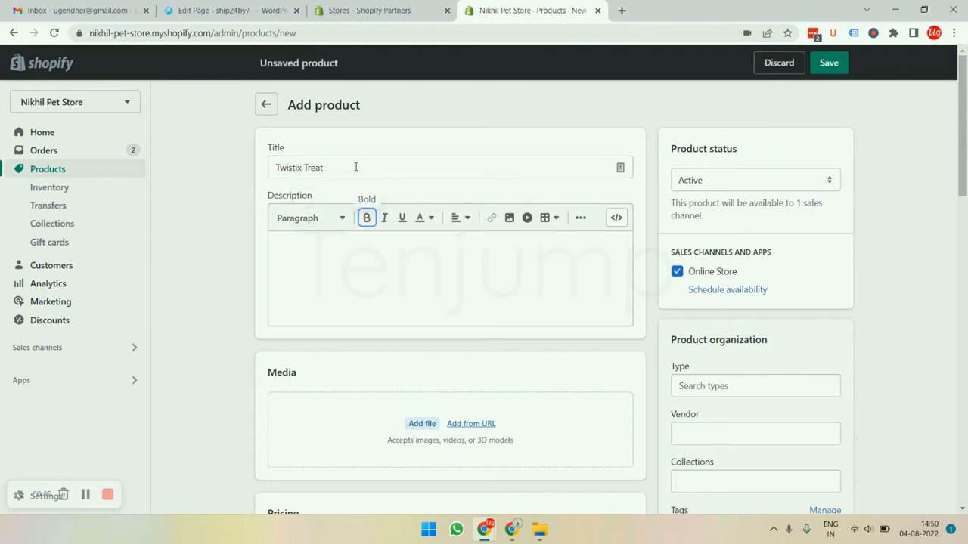
left_click(352, 267)
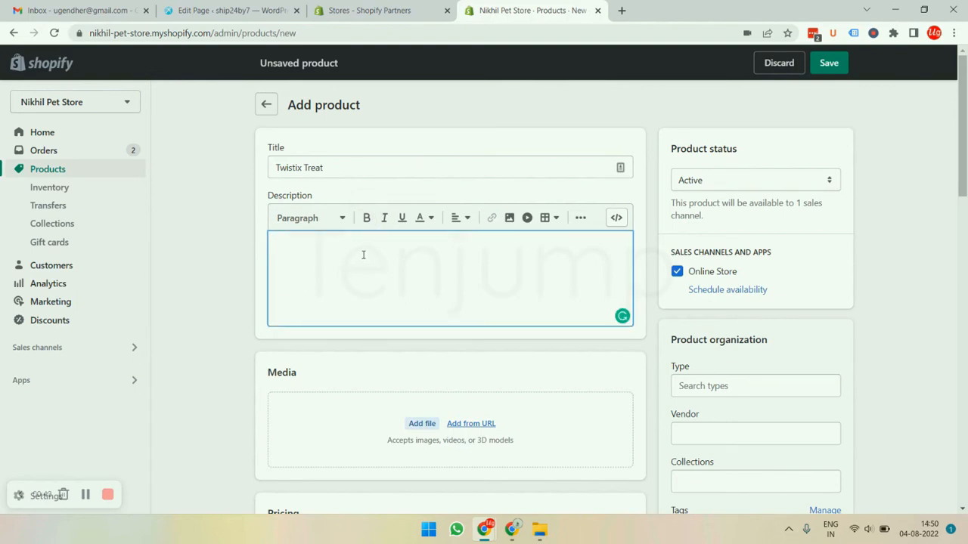
- Upload the image 631528 from the Treats folder to the product's media
scroll(397, 284, "down", 2)
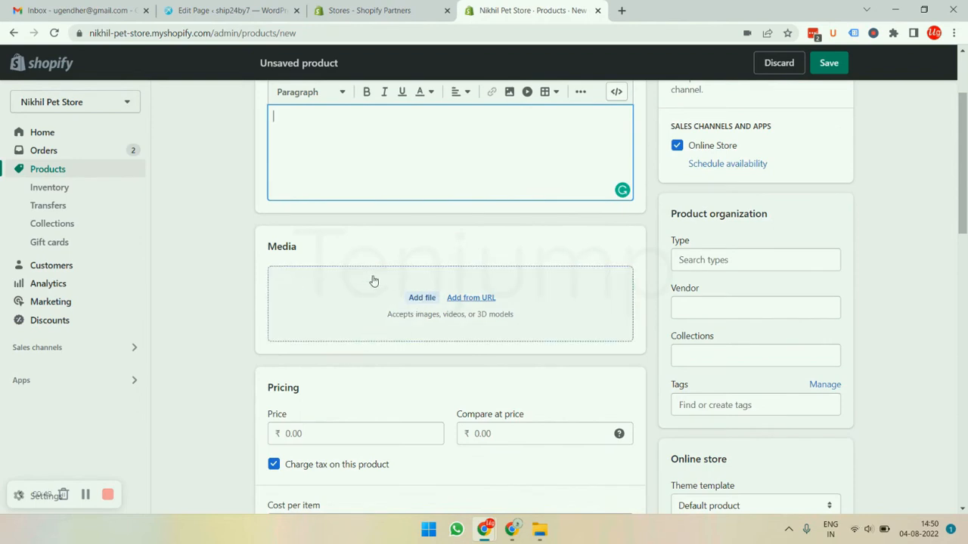
left_click(423, 299)
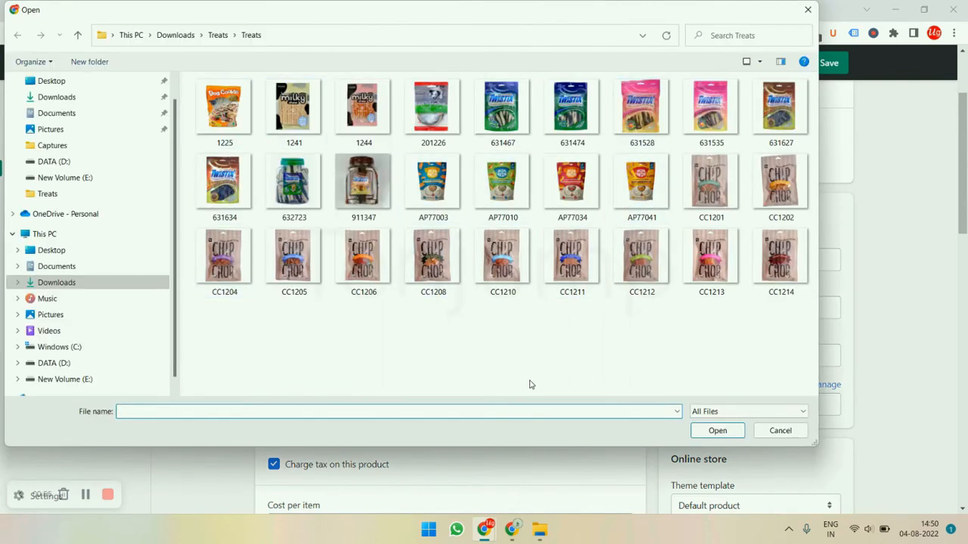
left_click(644, 120)
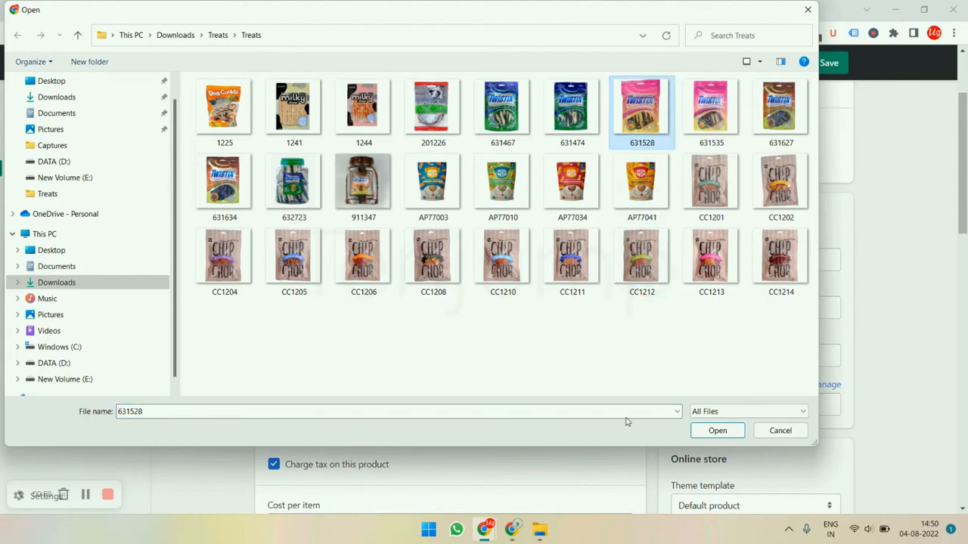
left_click(712, 431)
- Enter 631528 as the product's SKU in the inventory details
scroll(361, 310, "down", 3)
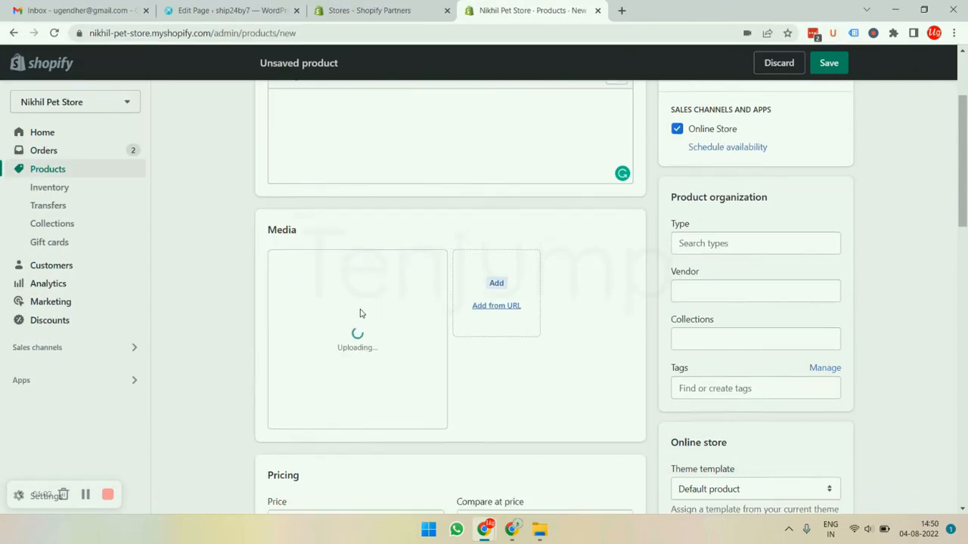
scroll(361, 310, "down", 3)
left_click(331, 307)
type("631528")
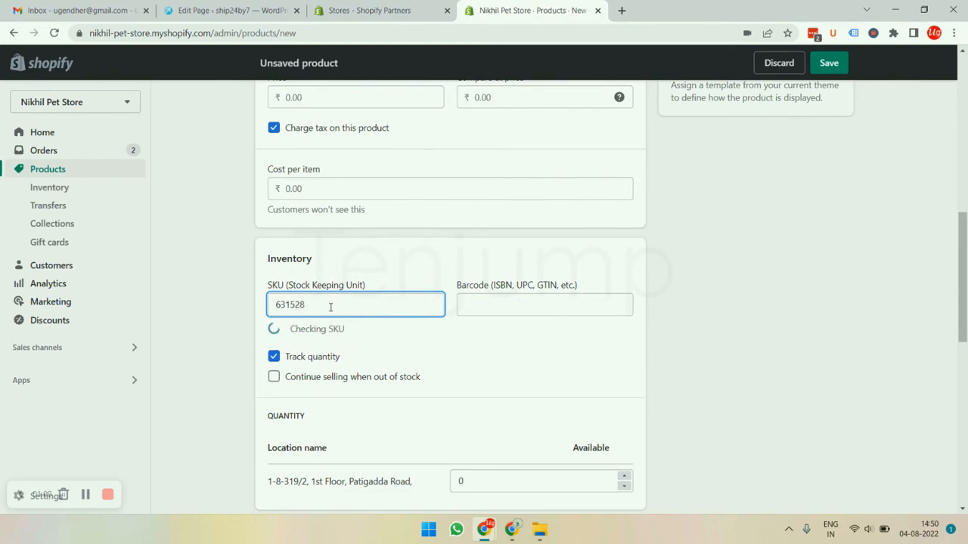
- Set the product's price to 299 and its compare-at price to 349 rupees
scroll(329, 308, "up", 5)
scroll(423, 310, "down", 1)
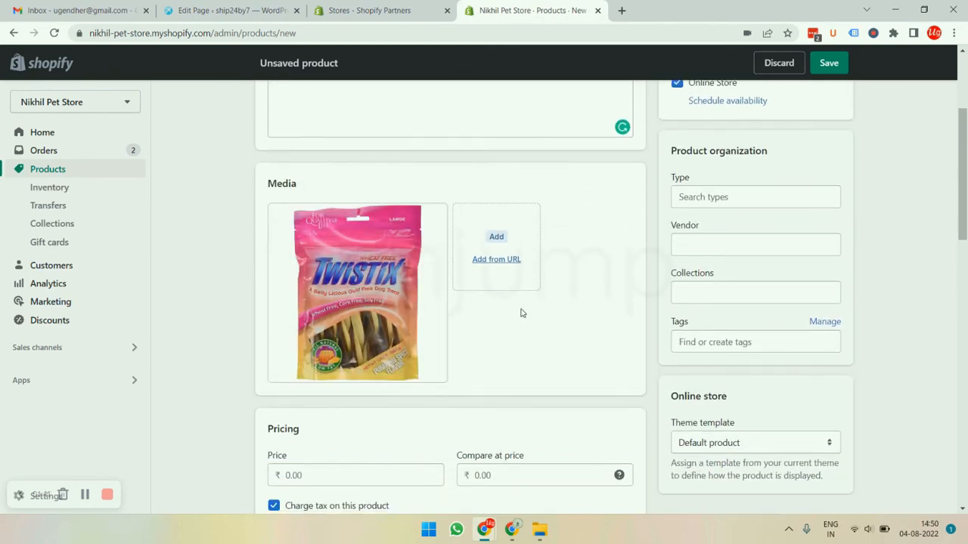
scroll(521, 315, "down", 2)
scroll(540, 211, "down", 2)
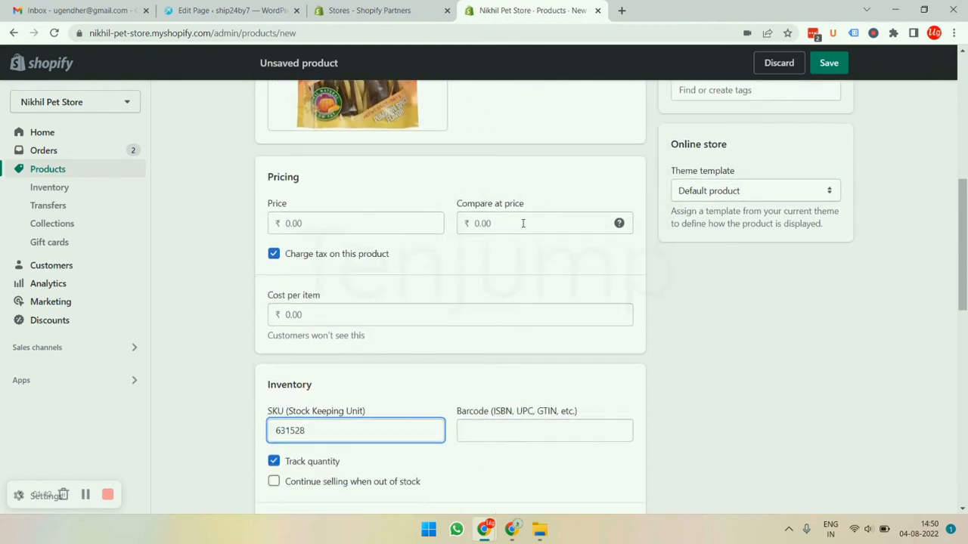
left_click(342, 224)
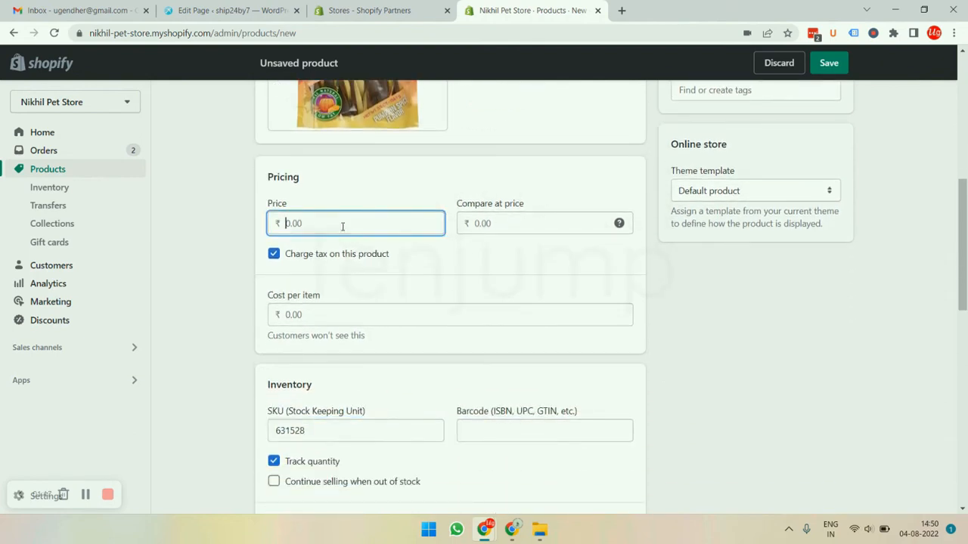
type("299")
key("Tab")
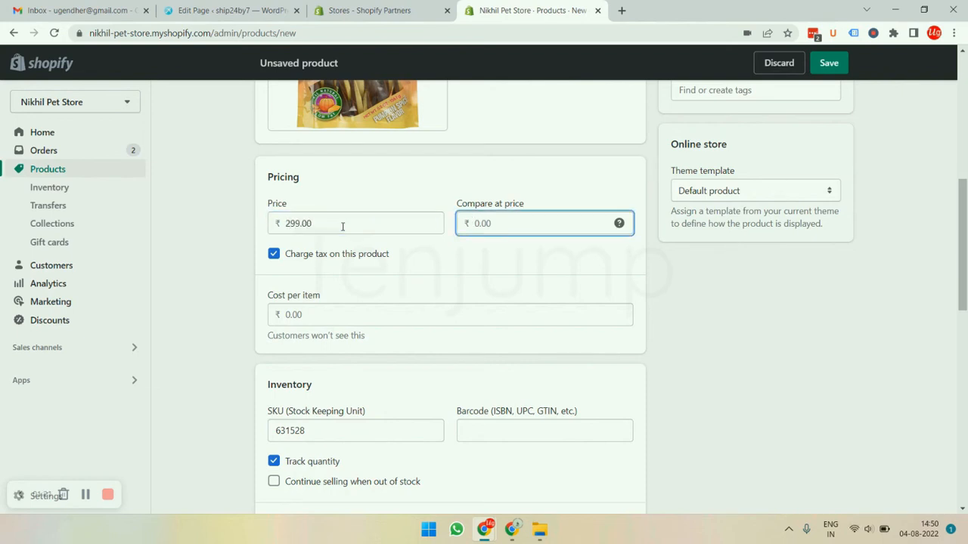
type("349")
scroll(421, 259, "down", 1)
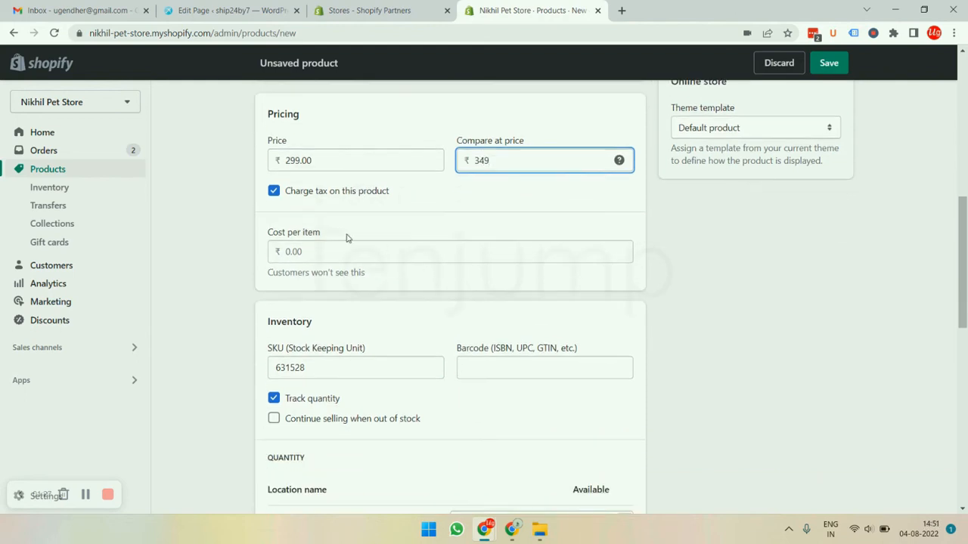
scroll(413, 200, "down", 1)
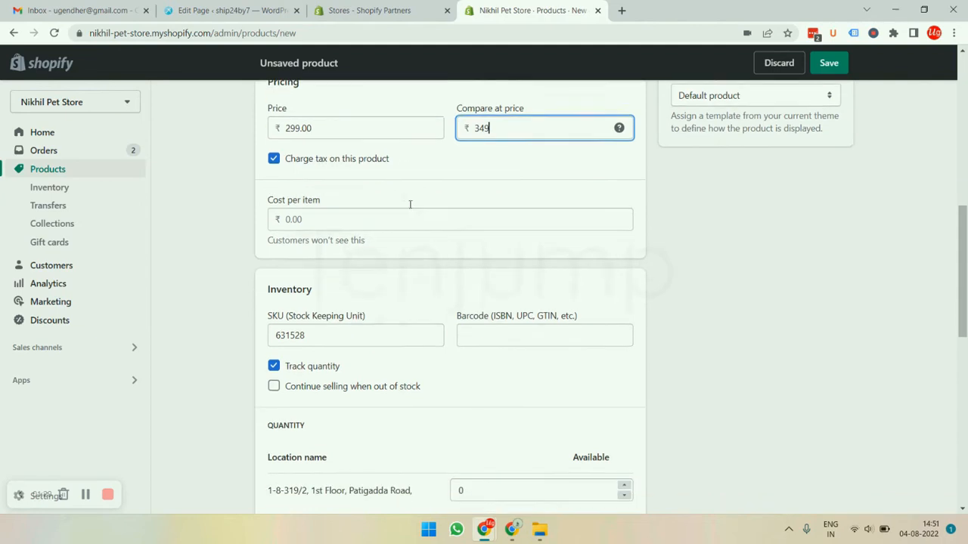
- Set the available quantity to 200 and allow the product to continue selling when out of stock
left_click(307, 189)
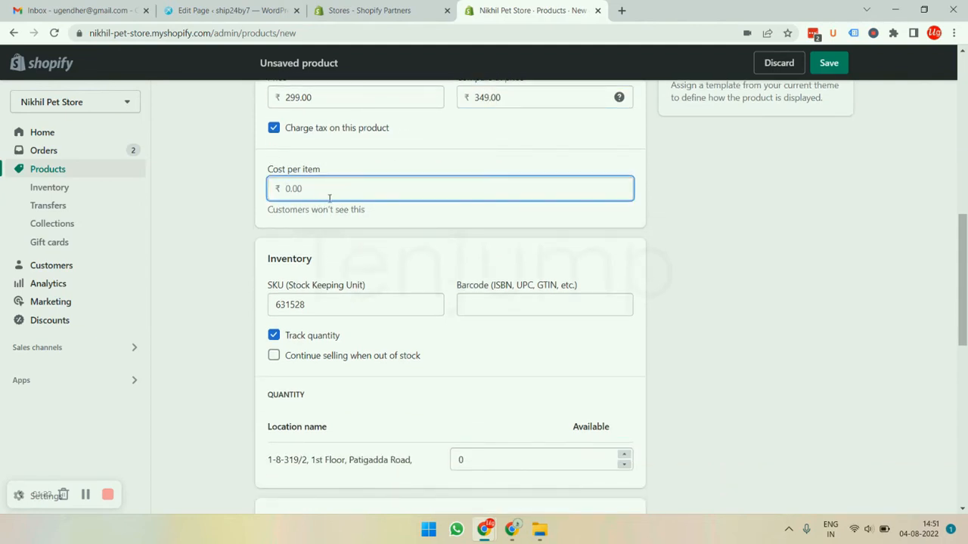
scroll(330, 200, "down", 2)
left_click(327, 182)
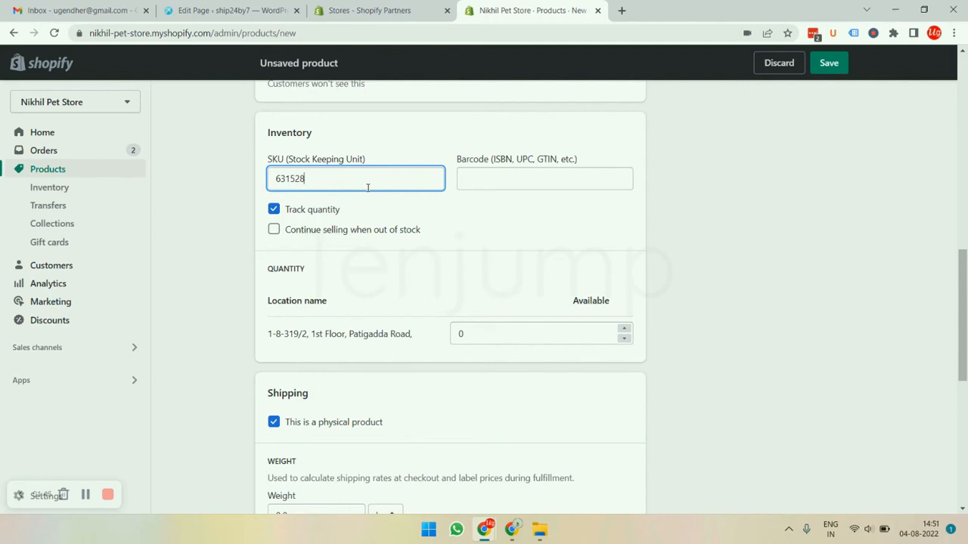
left_click(478, 335)
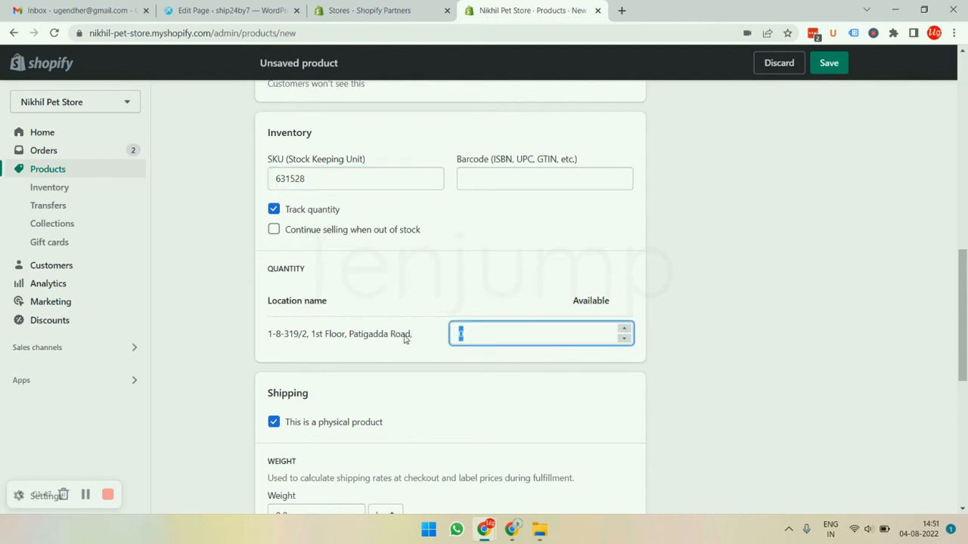
type("200")
left_click(275, 231)
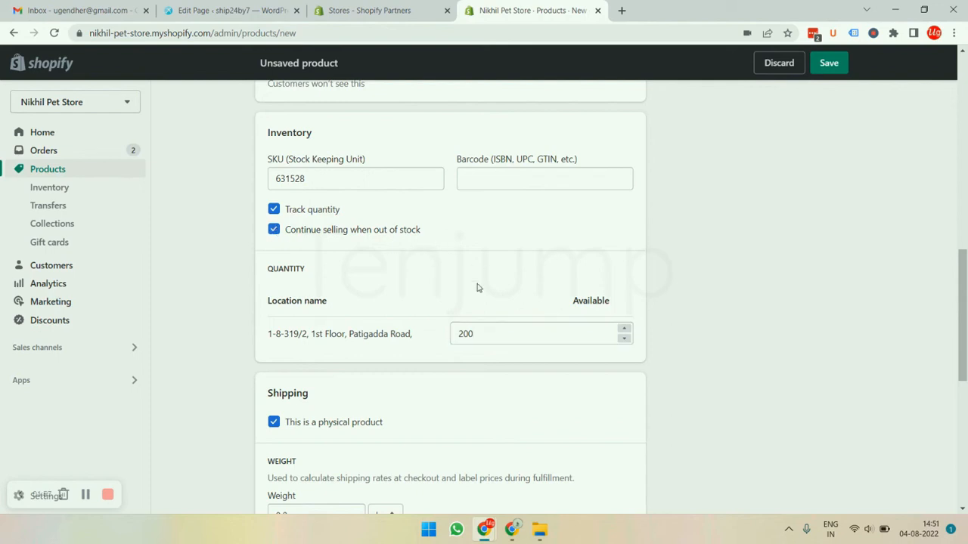
- Set the product's shipping weight to 100 g
scroll(466, 222, "down", 1)
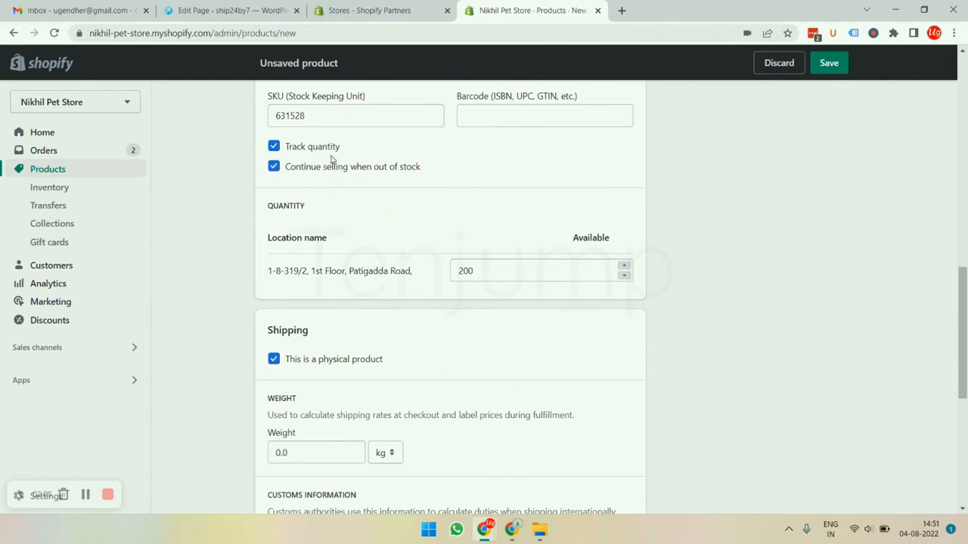
scroll(348, 212, "down", 2)
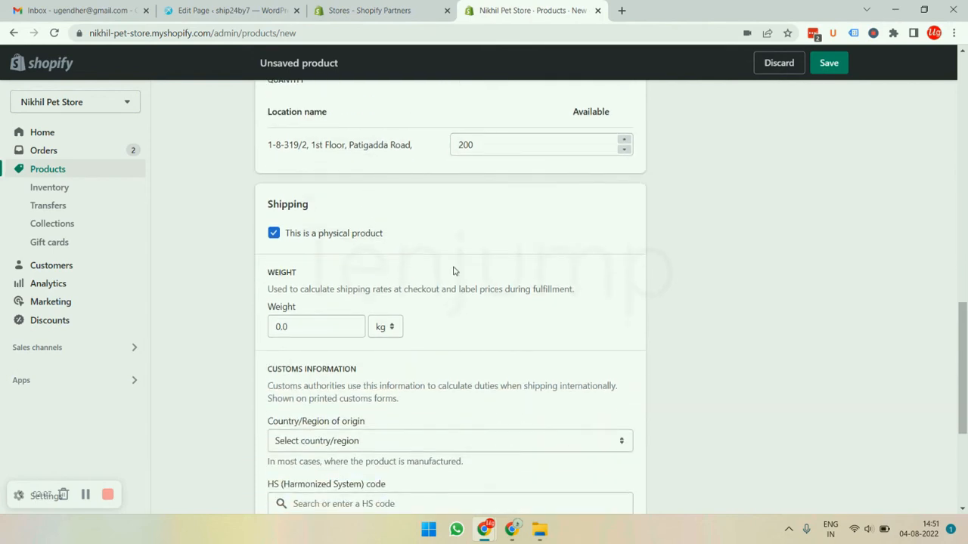
scroll(401, 280, "down", 2)
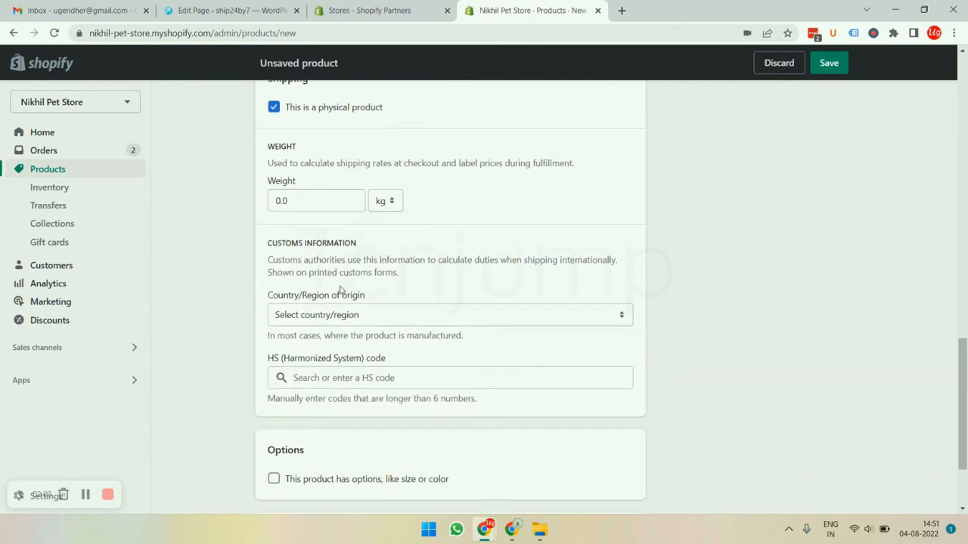
left_click(317, 202)
key("BackSpace")
key("BackSpace")
type("100")
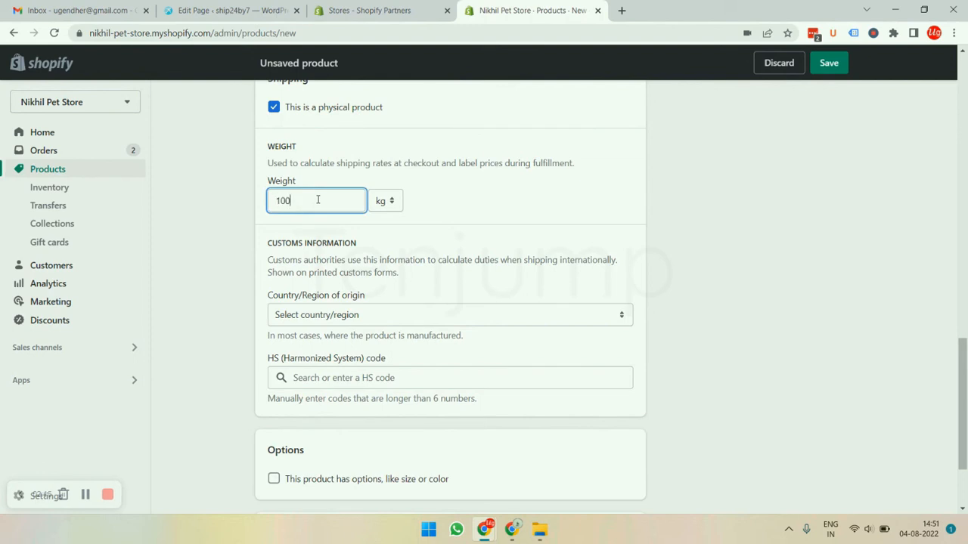
left_click(387, 201)
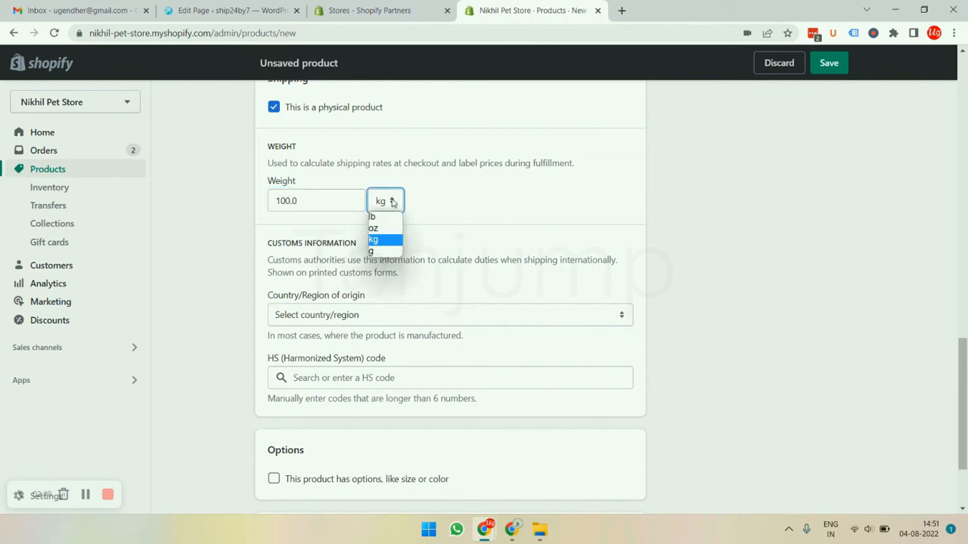
left_click(383, 253)
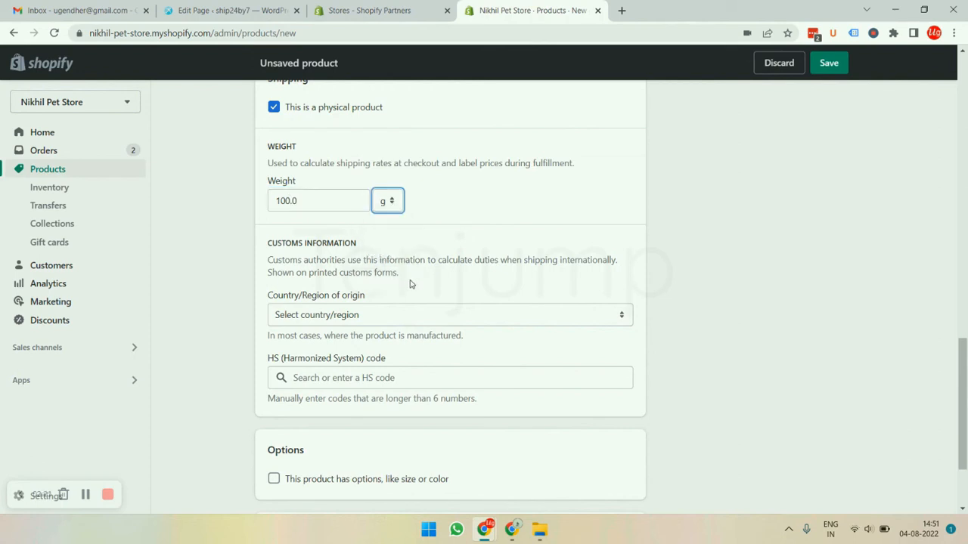
- Edit the search engine listing so the page title reads "Twistix Treat for dogs"
scroll(449, 230, "down", 2)
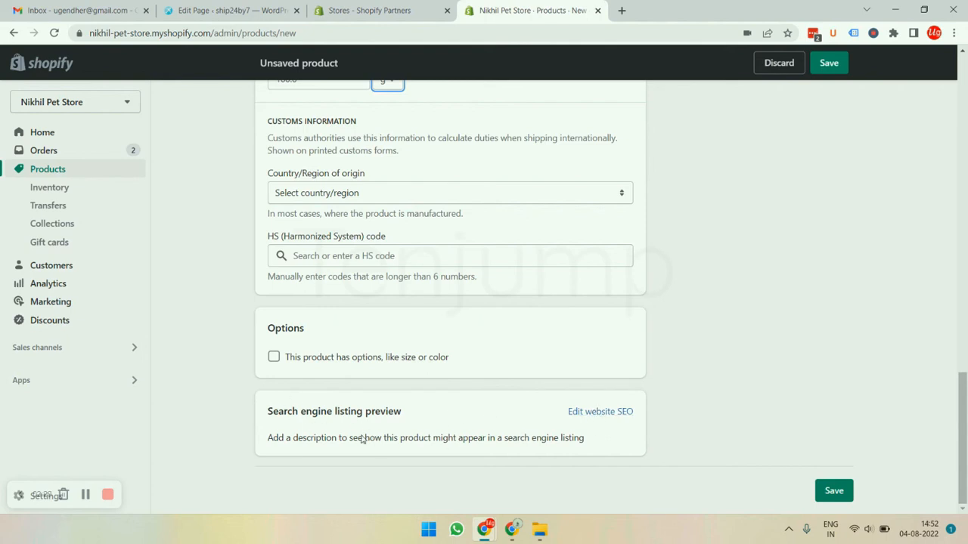
left_click(605, 413)
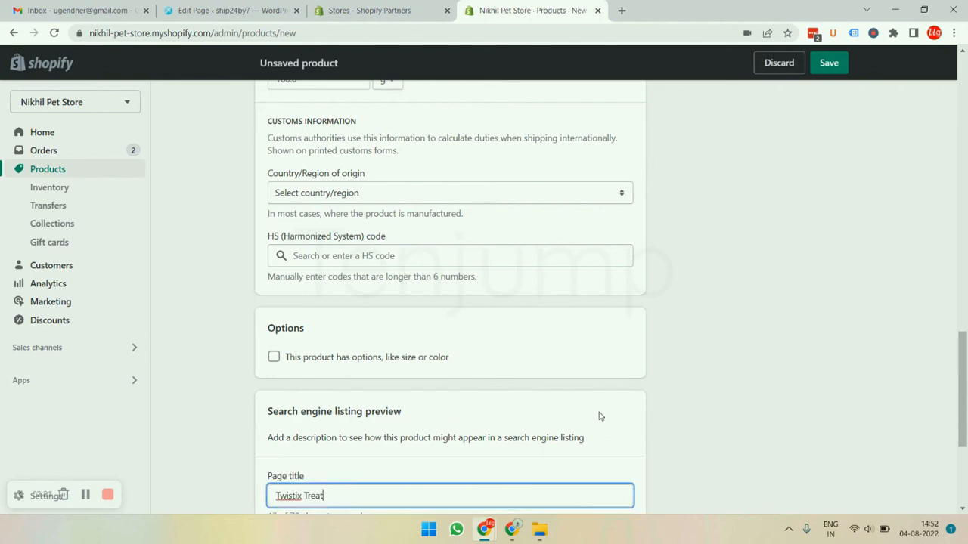
scroll(421, 385, "down", 3)
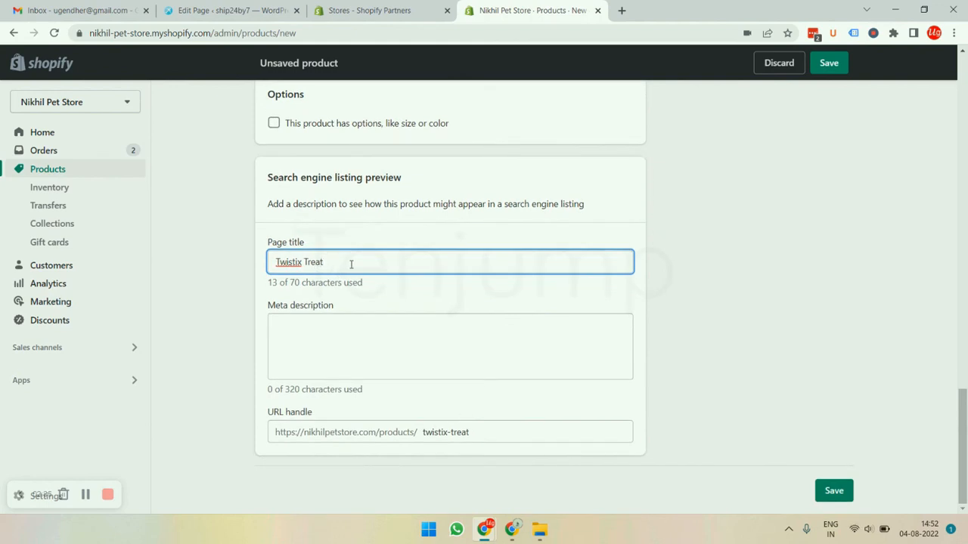
type("fp")
key("BackSpace")
type("or dogs")
key("Tab")
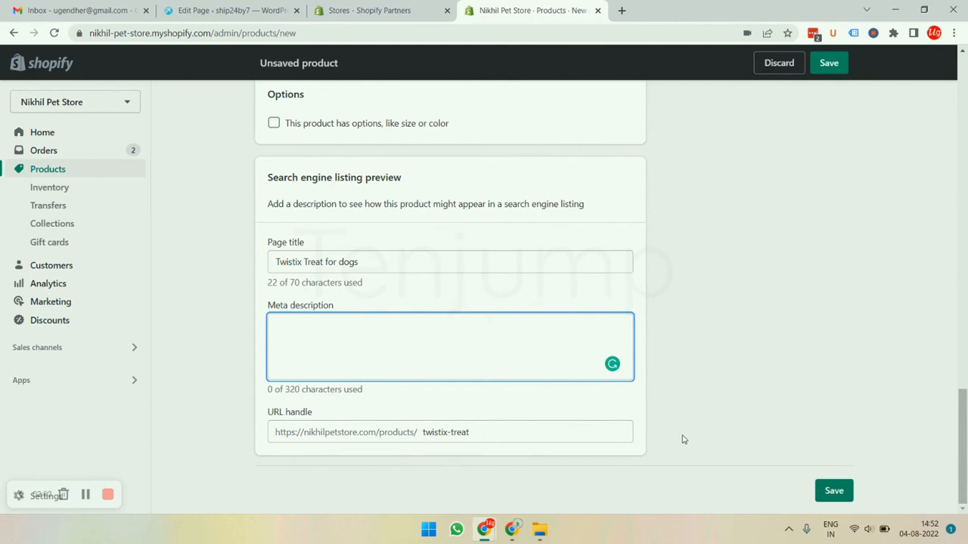
- Set the product type to the standardized type Dog Treats
scroll(653, 356, "up", 20)
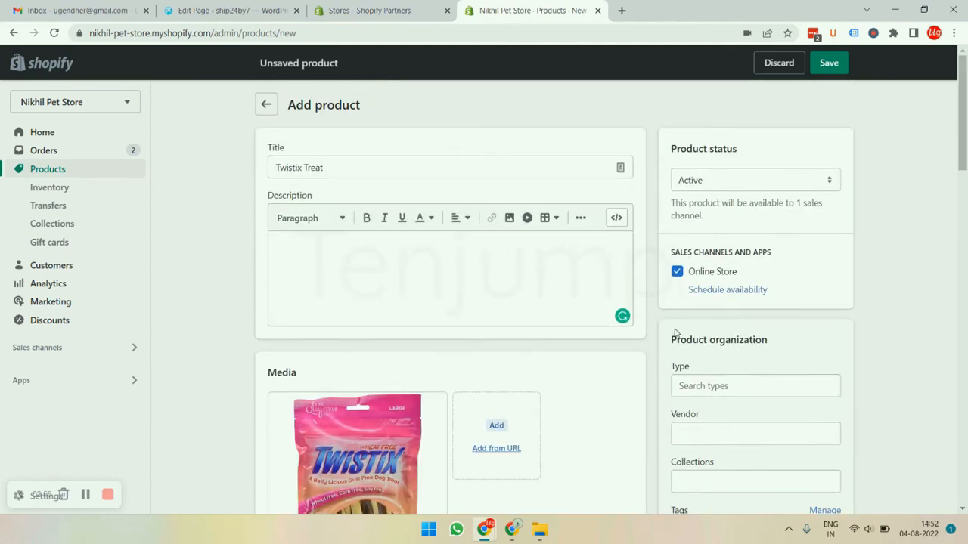
scroll(676, 333, "down", 3)
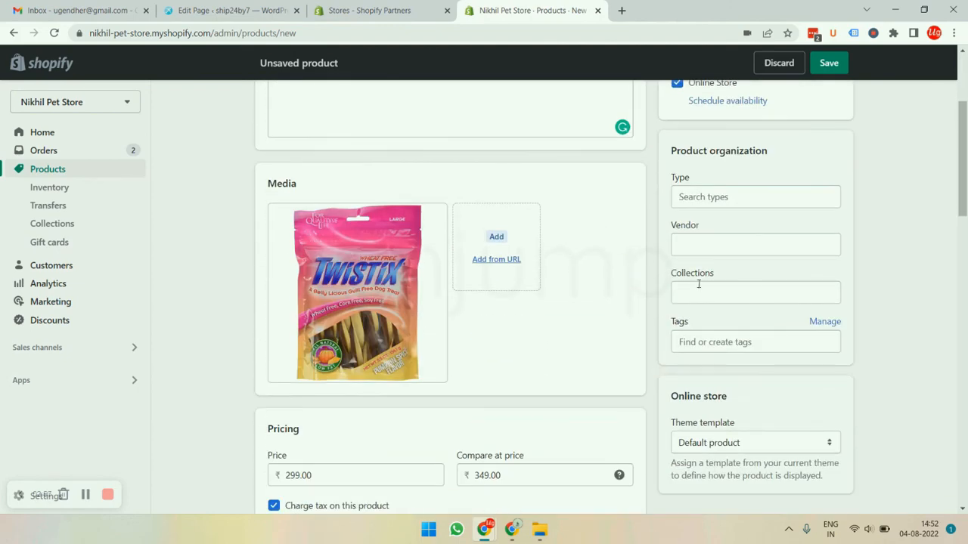
left_click(721, 199)
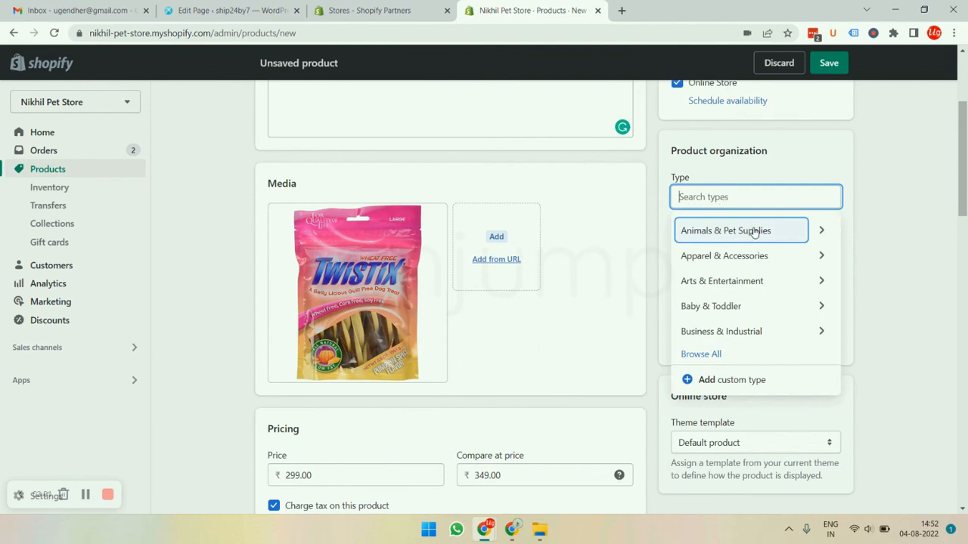
type("dogs trea")
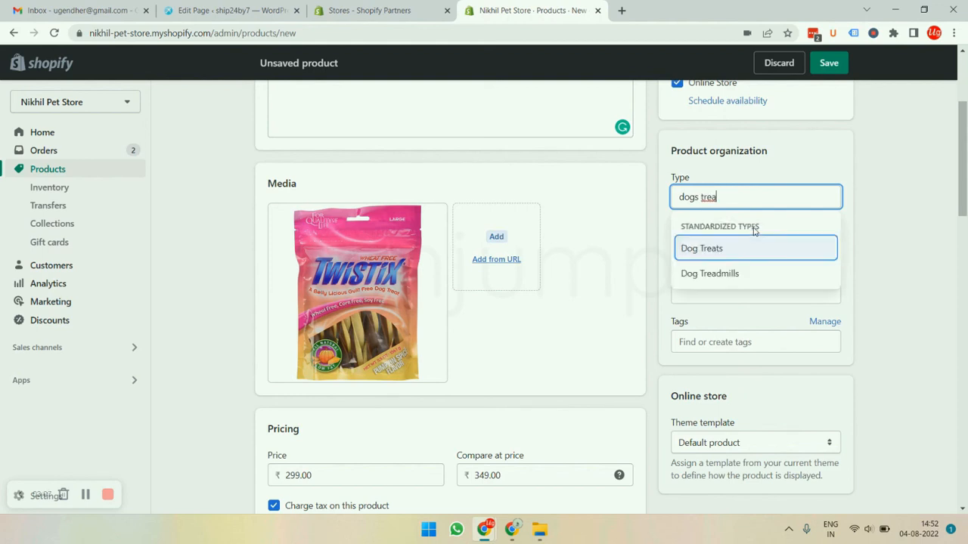
left_click(716, 254)
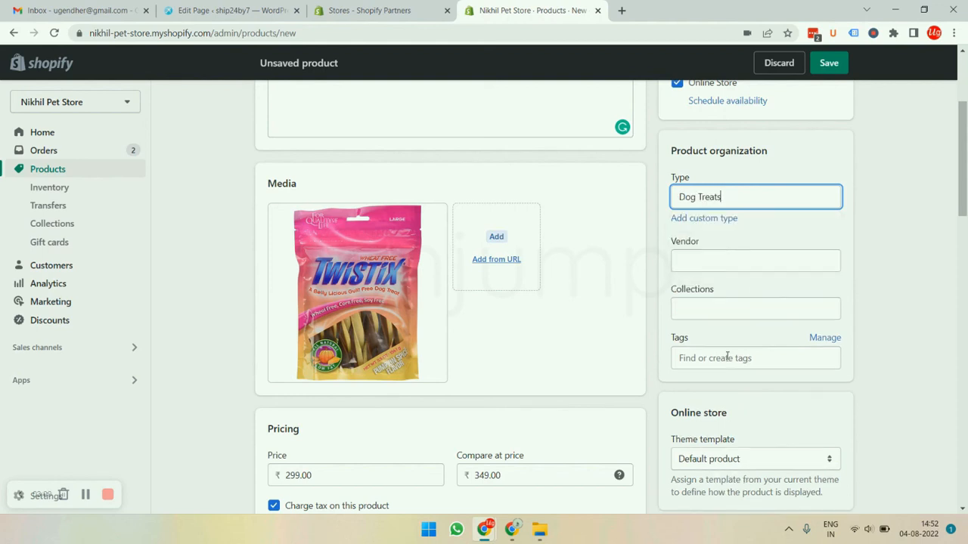
- Search the collections for "dogs" and add the product to the Dogs collection
left_click(748, 309)
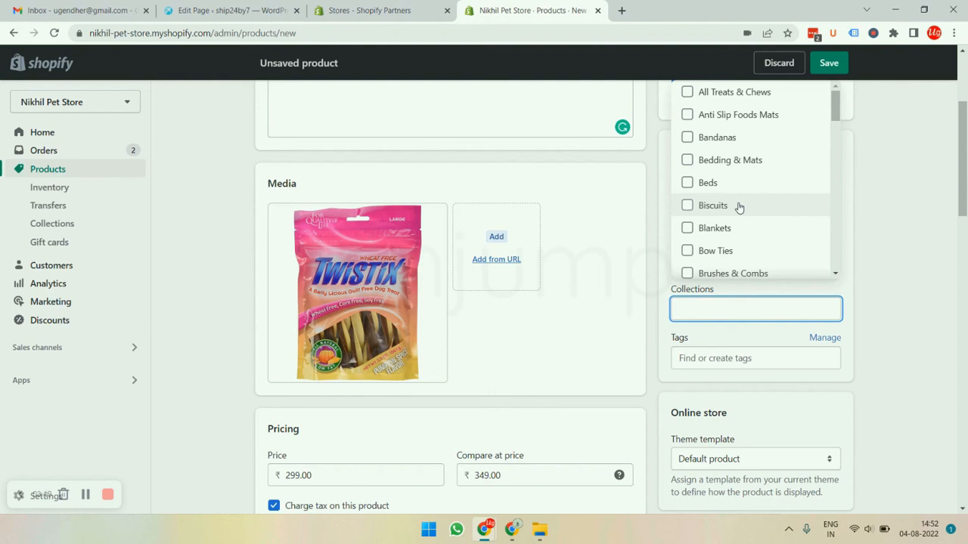
type("ogs tre")
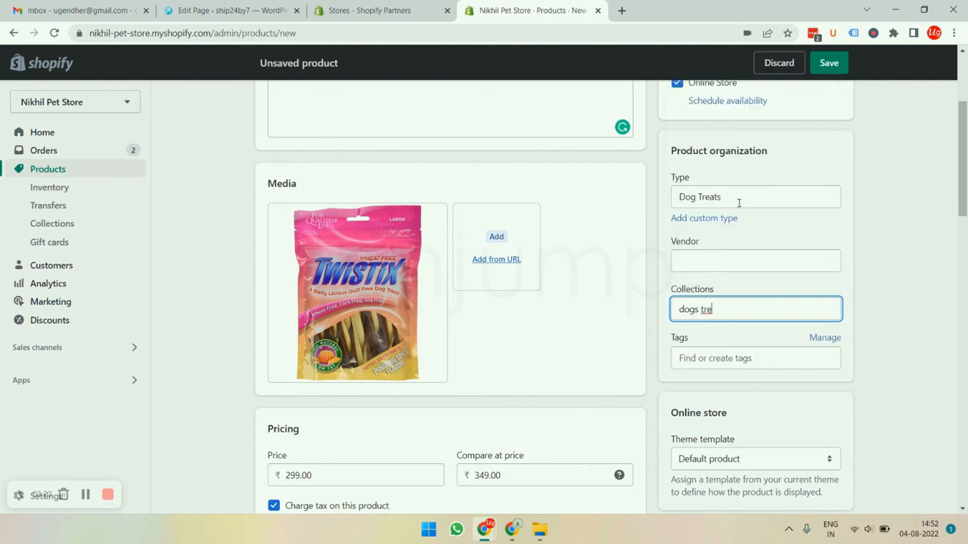
key("BackSpace")
key("BackSpace")
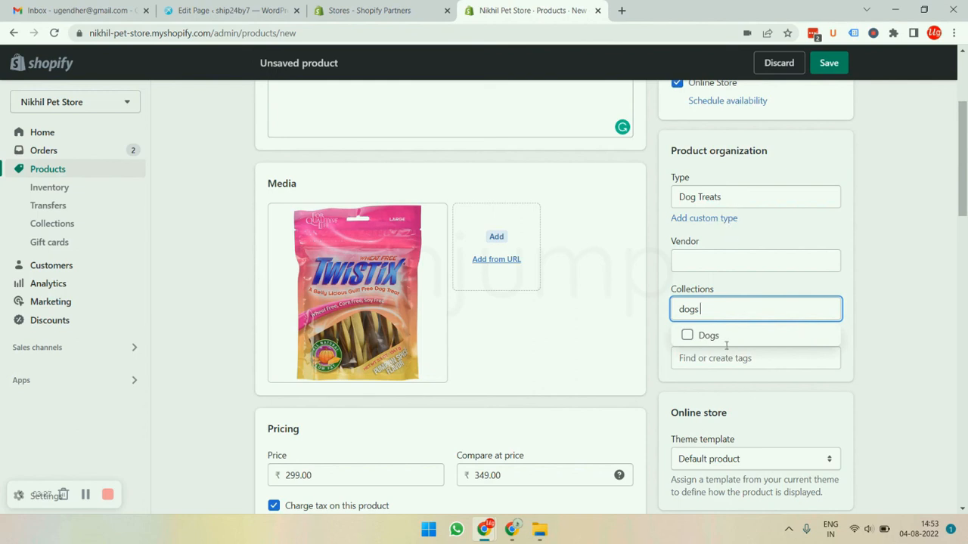
scroll(722, 346, "down", 1)
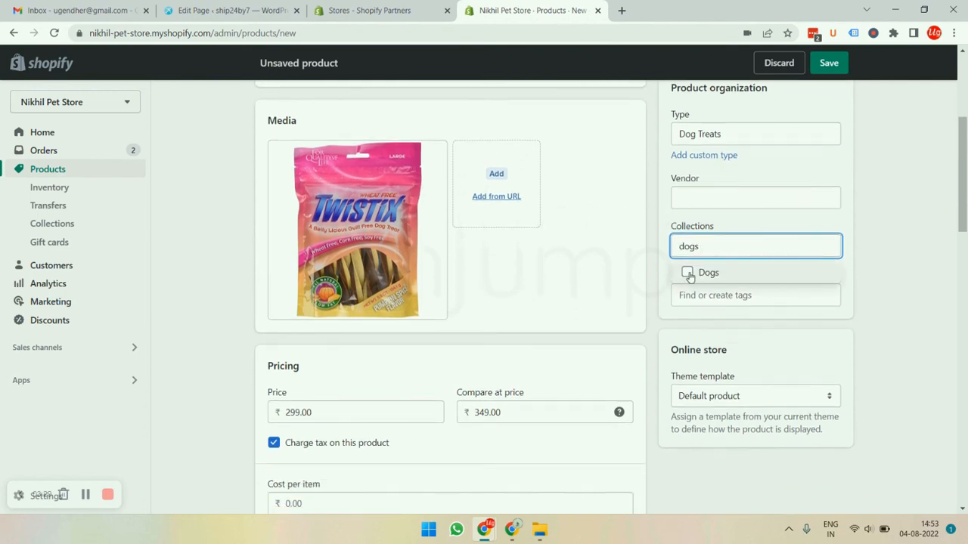
left_click(688, 274)
left_click(723, 273)
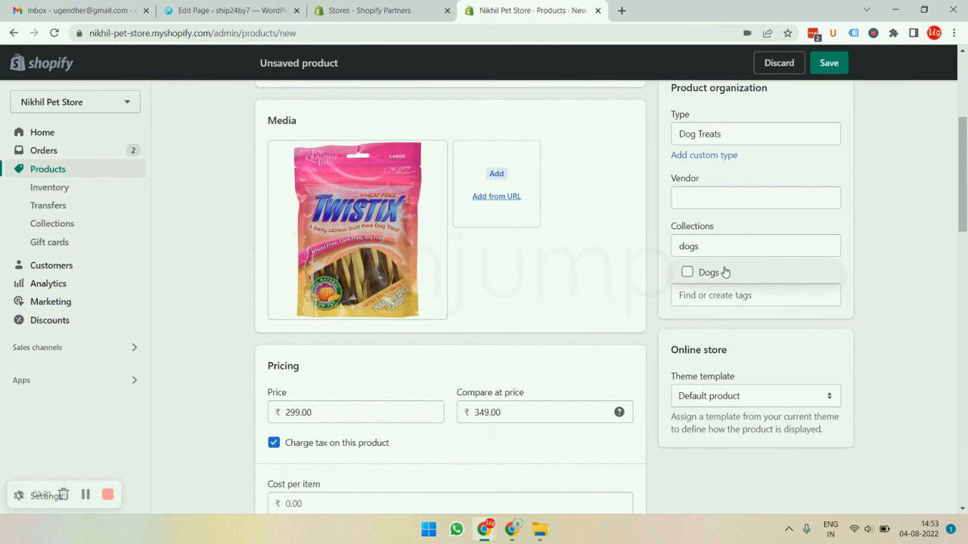
left_click(724, 273)
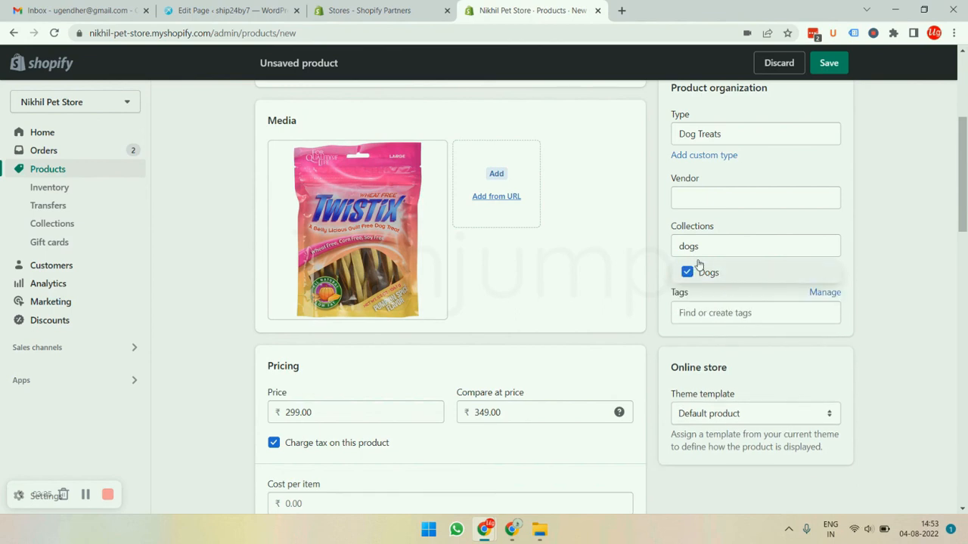
- Create the tag "dogs treats" and assign it to the product
left_click(767, 314)
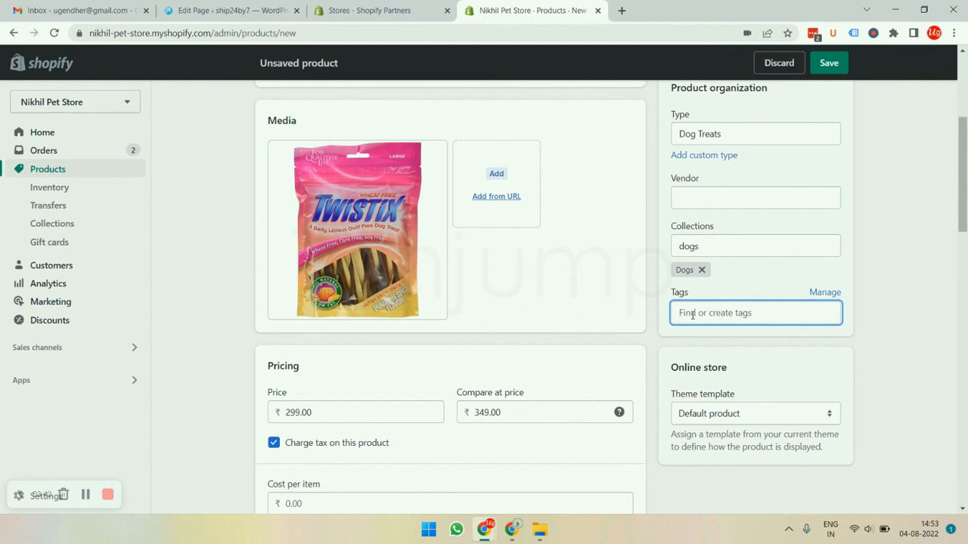
type("dogs")
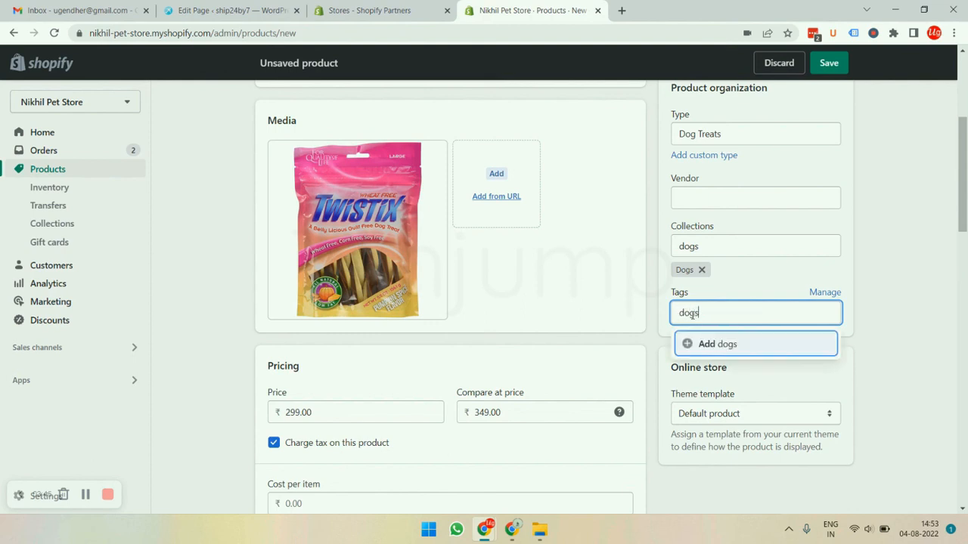
type(" treats")
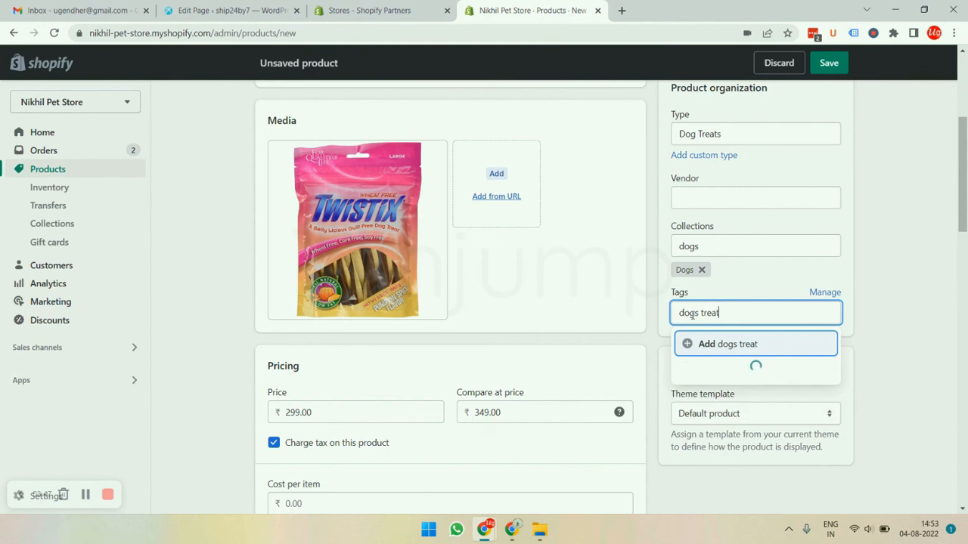
left_click(741, 342)
scroll(756, 393, "down", 2)
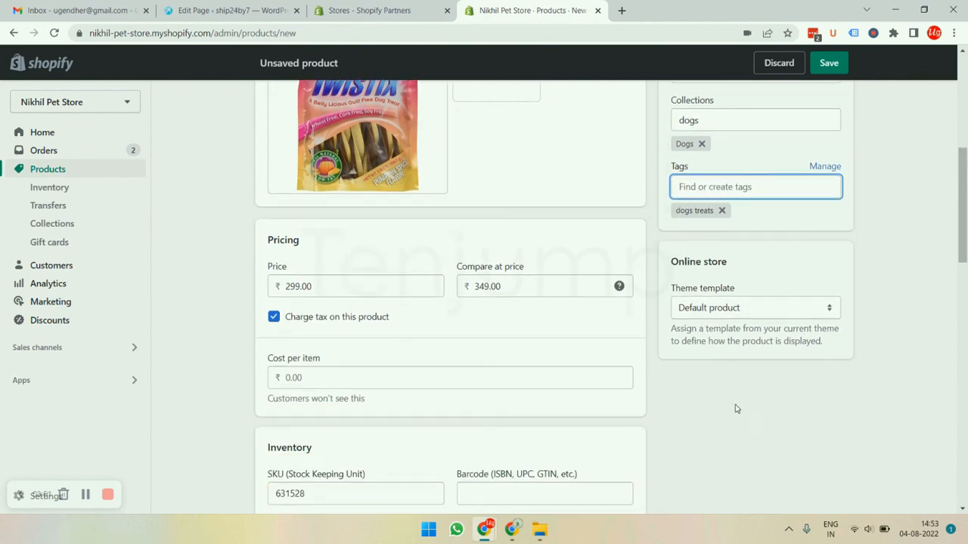
- Add image 631535 from the Treats folder as the product's second media image and save the new product
scroll(714, 413, "up", 3)
scroll(714, 412, "up", 2)
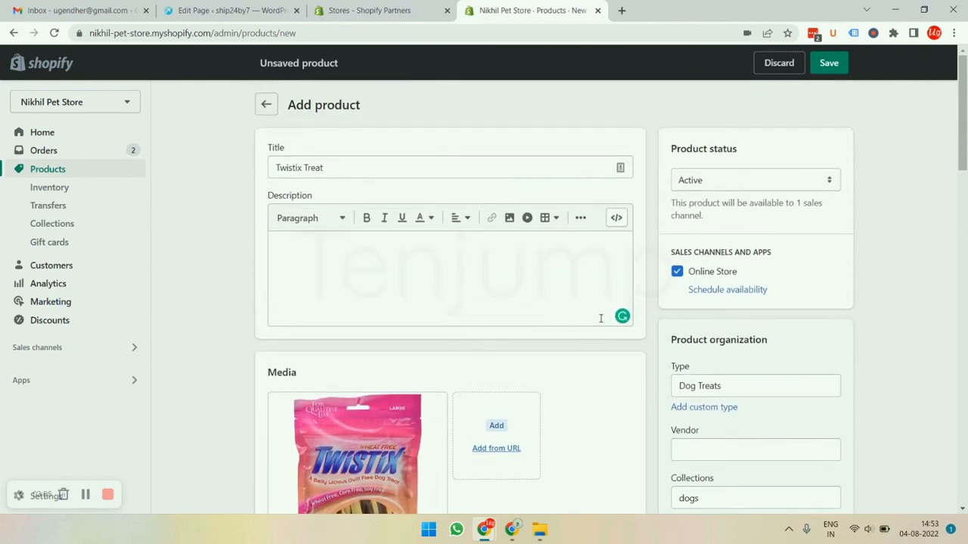
scroll(307, 341, "down", 3)
scroll(320, 326, "up", 1)
left_click(496, 237)
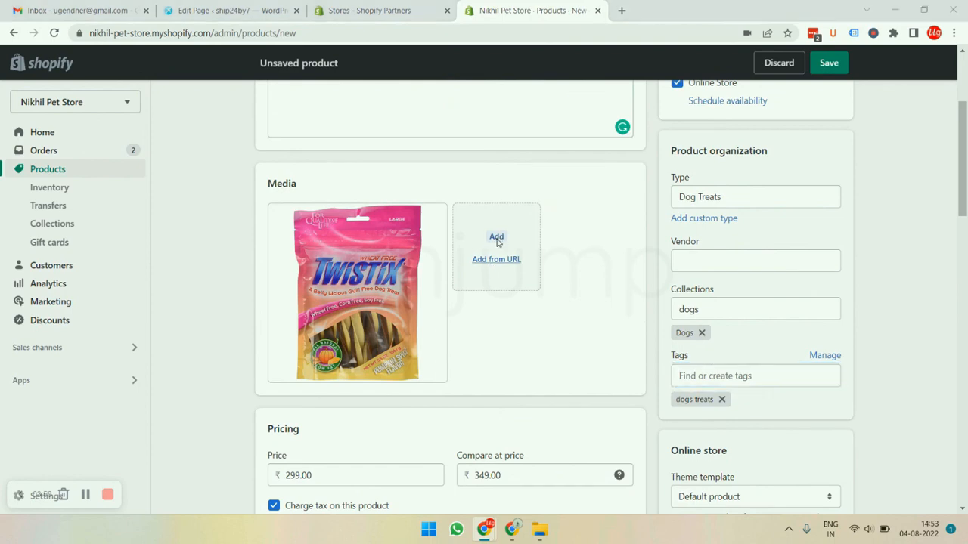
left_click(707, 117)
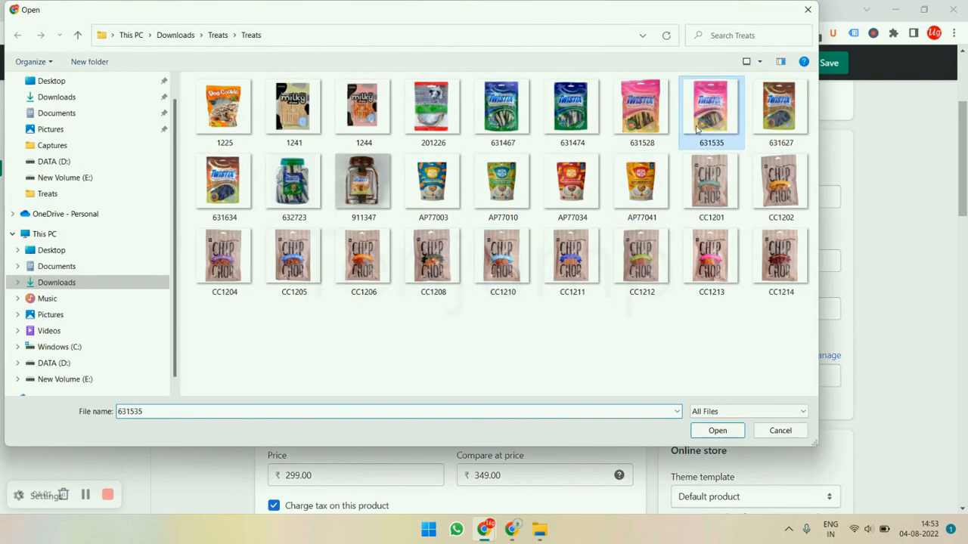
left_click(717, 430)
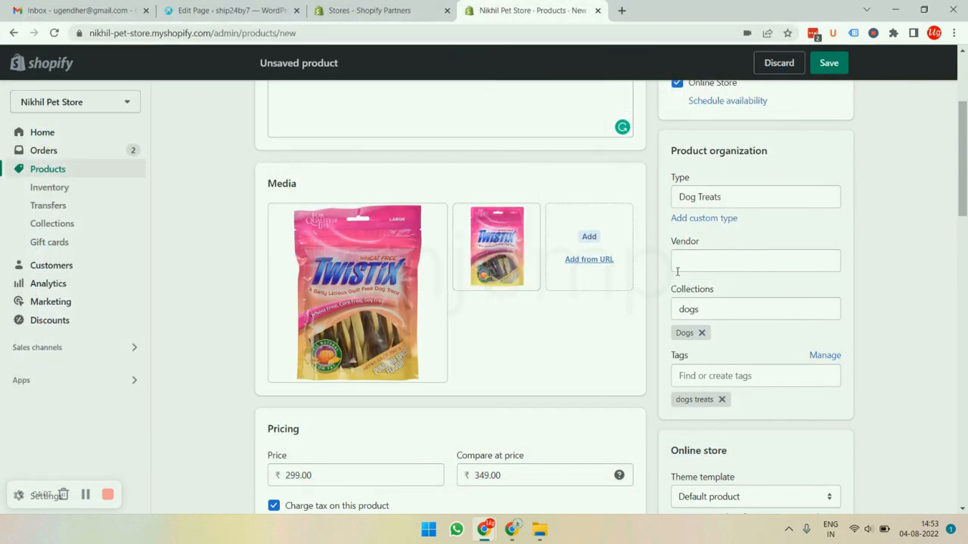
left_click(828, 62)
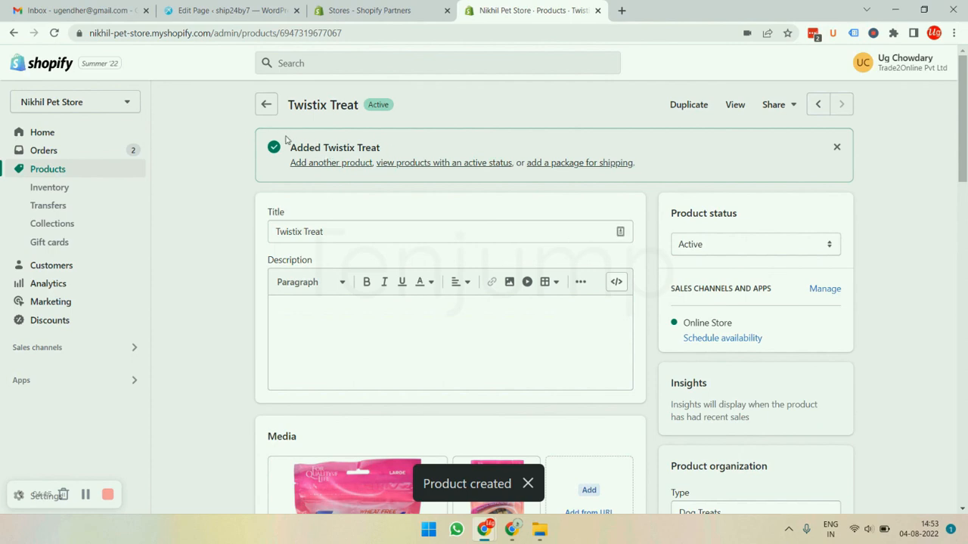
double_click(377, 105)
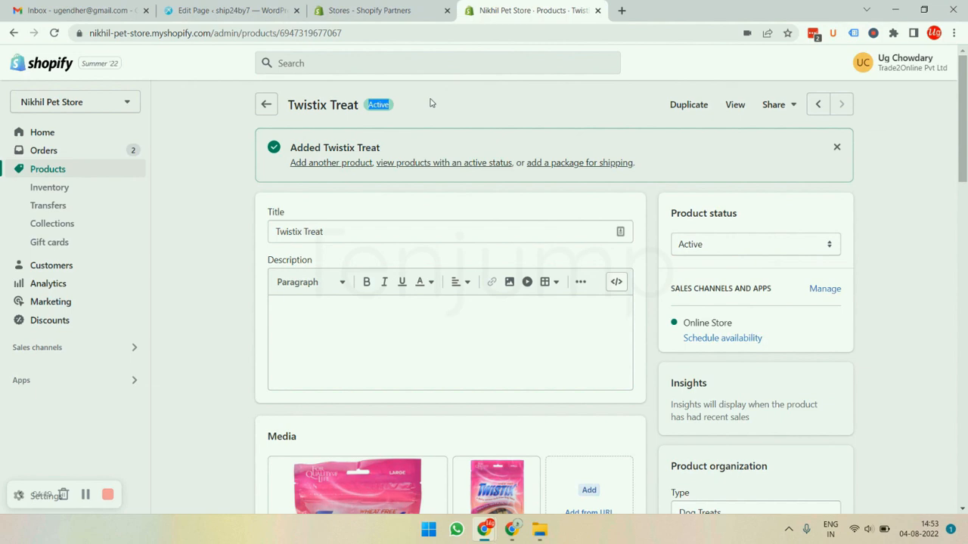